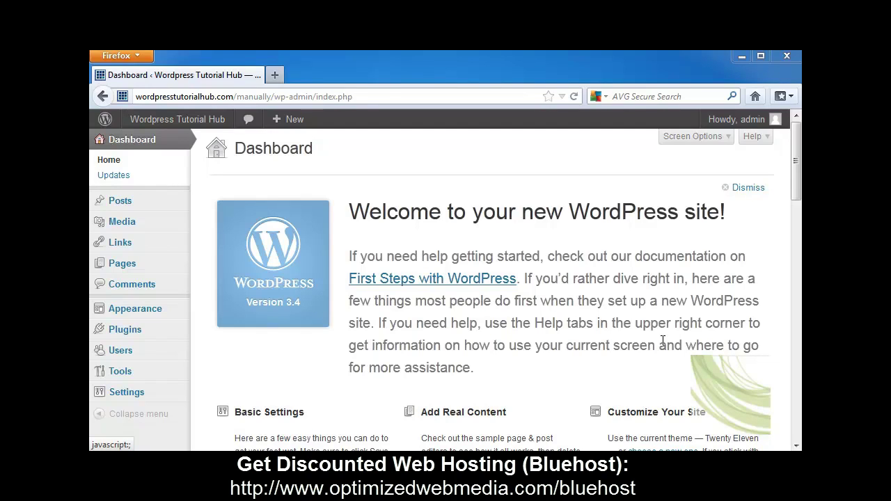
Point at Pages in the admin sidebar to bring up the pages menu.
mouse_move(139, 264)
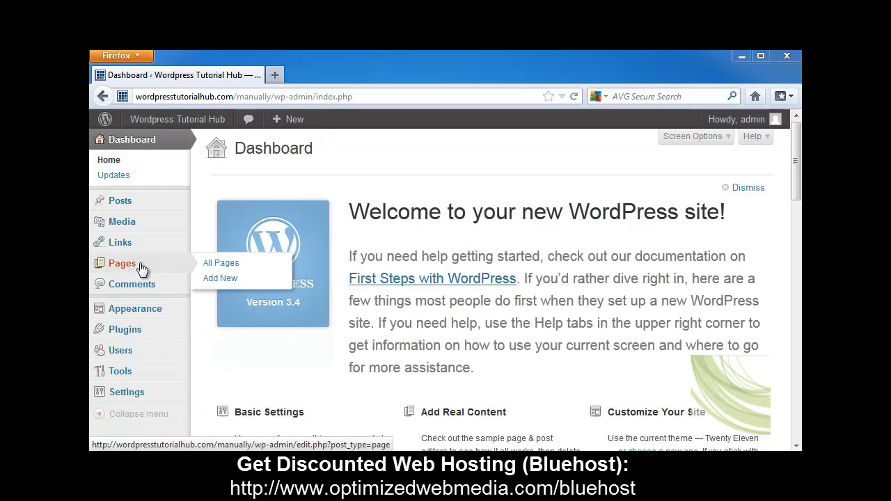
Open Sample Page from the Pages list and scroll through its Edit Page screen.
click(140, 265)
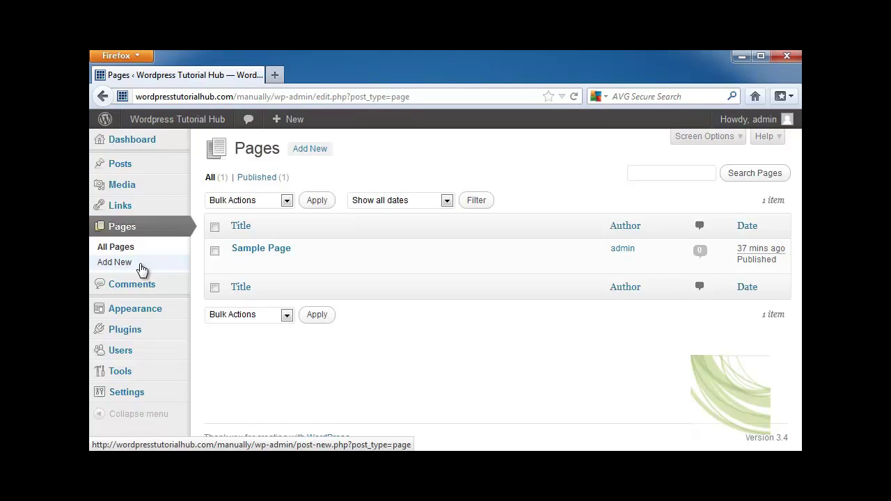
click(252, 250)
scroll(584, 395, down, 5)
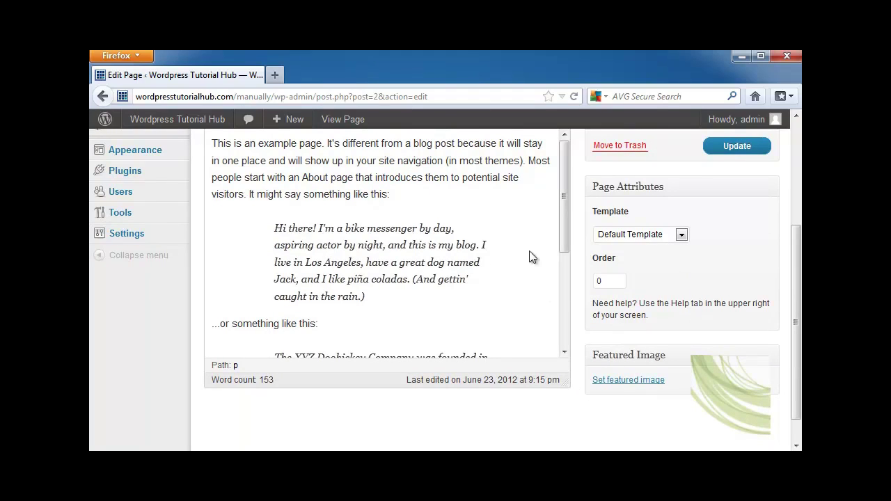
scroll(589, 376, up, 5)
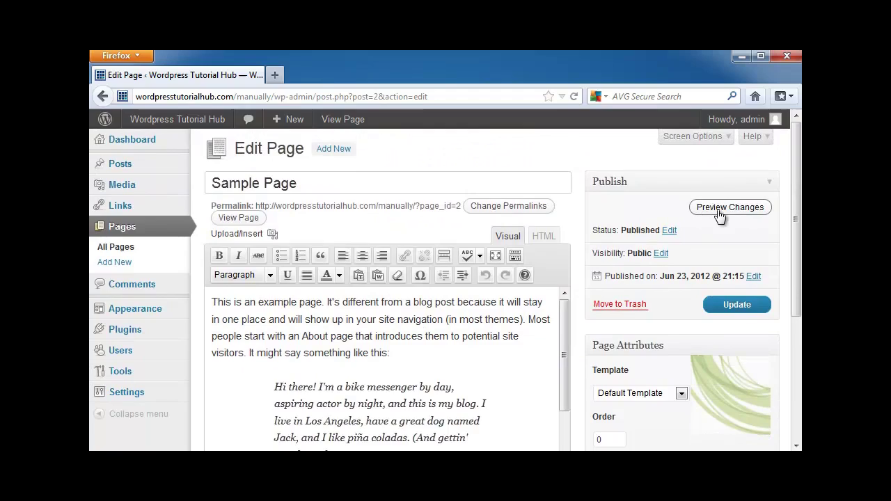
click(730, 206)
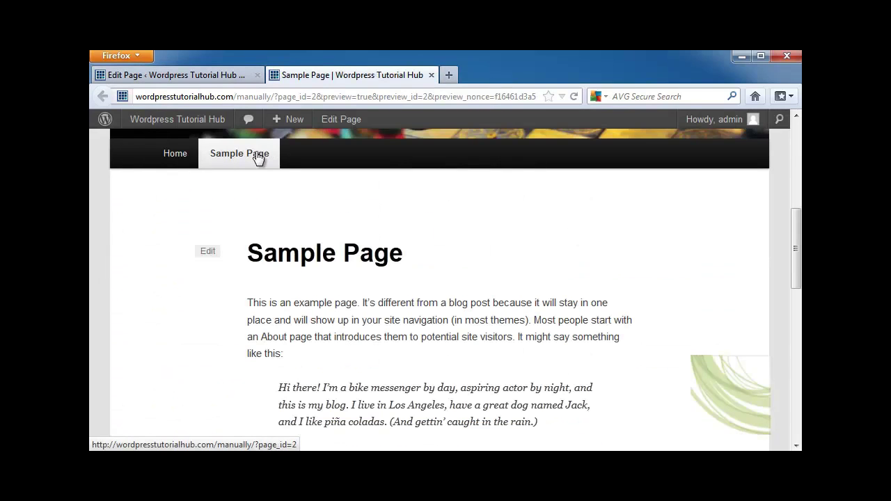
scroll(348, 204, up, 2)
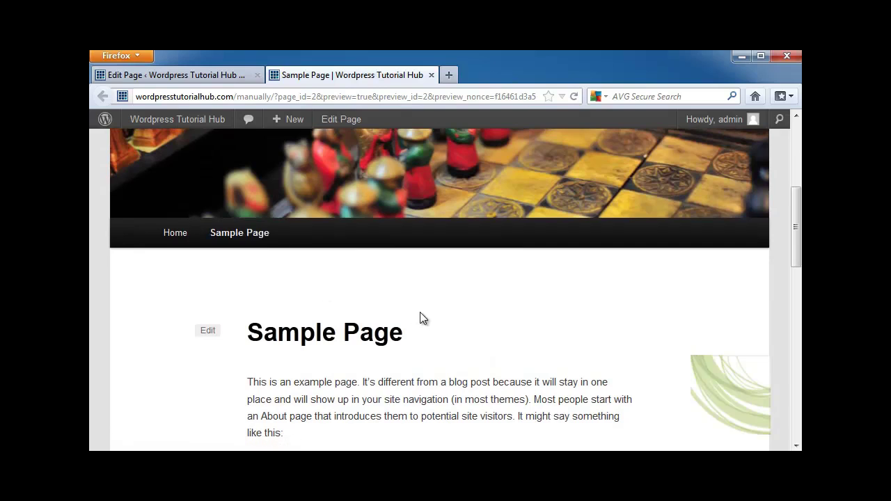
scroll(420, 318, down, 10)
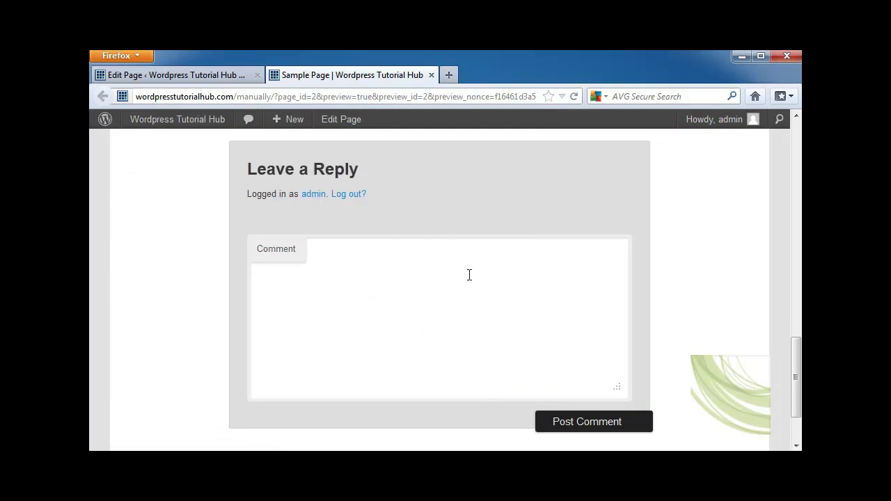
scroll(758, 349, up, 15)
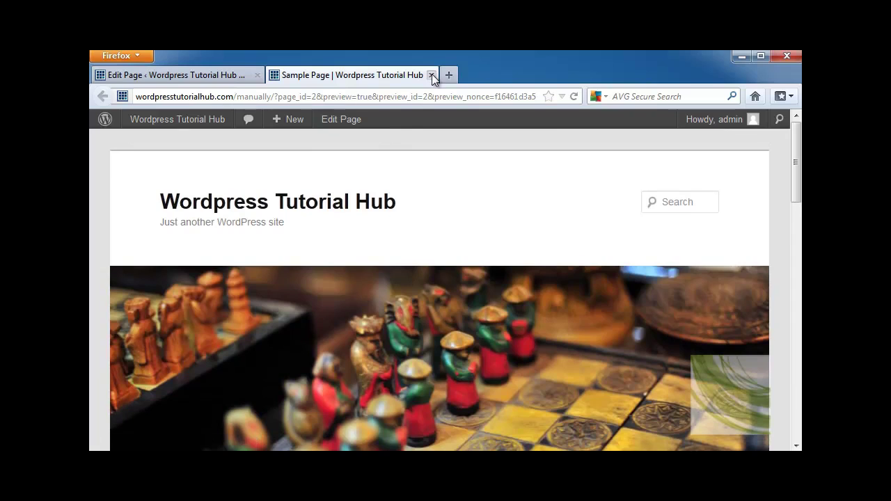
Leave the preview and start a new page titled 'This is the first page'.
click(432, 76)
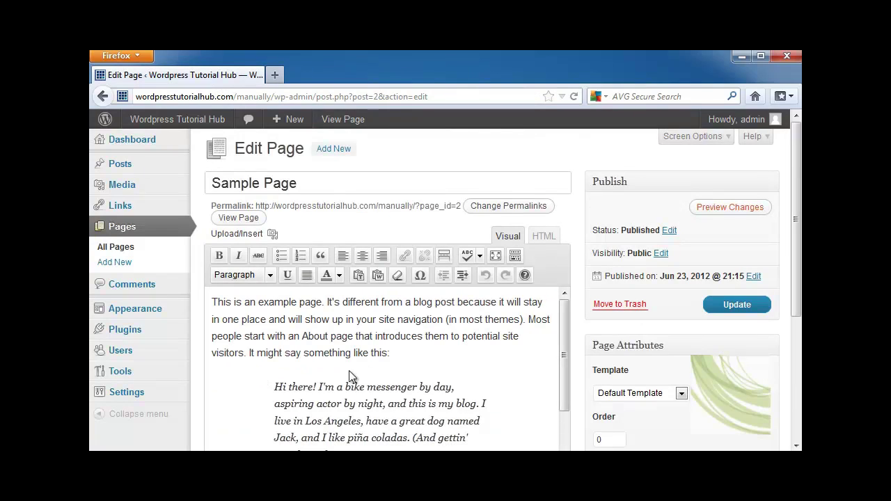
click(132, 247)
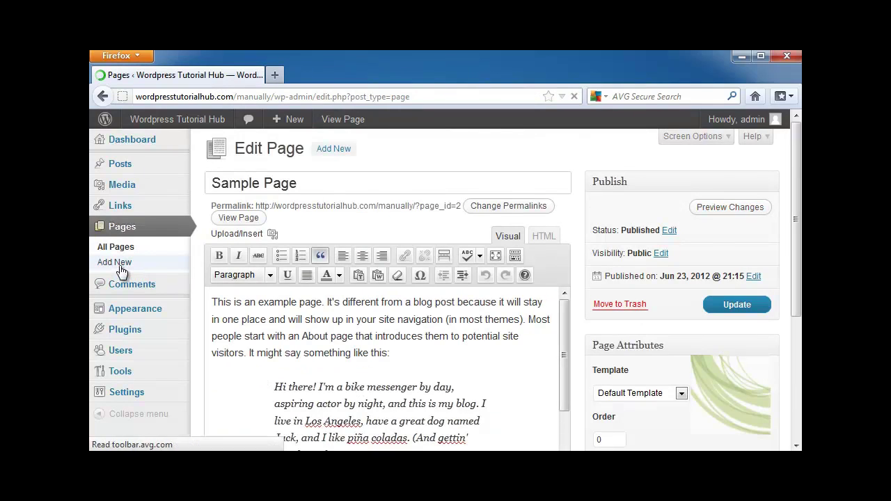
click(120, 266)
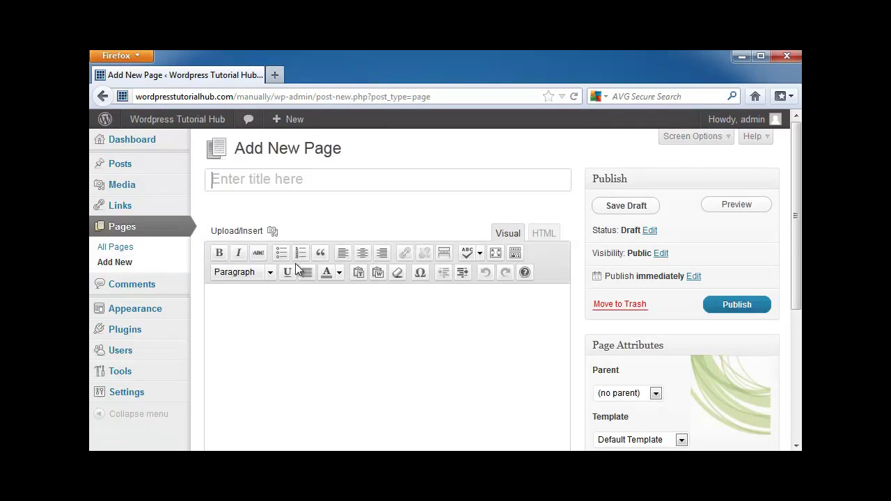
text(This is the first page)
click(311, 333)
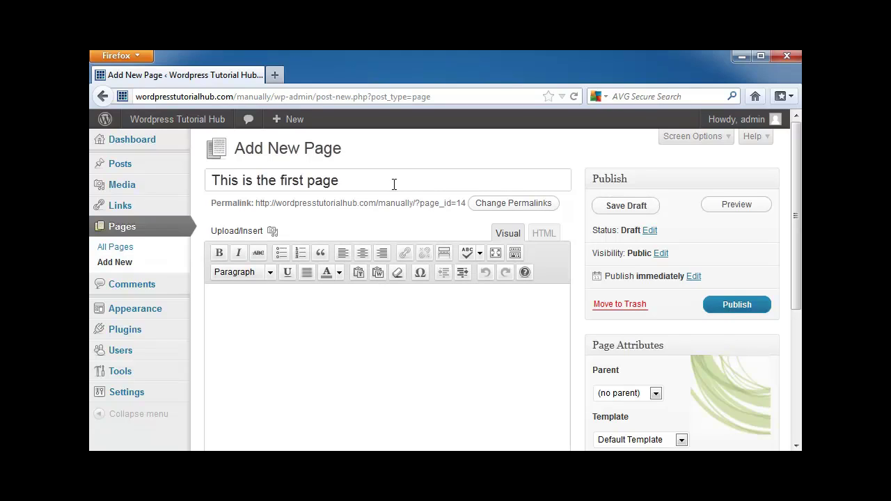
Write the body paragraph introducing the site's first static page and preview the draft.
text(This is the first)
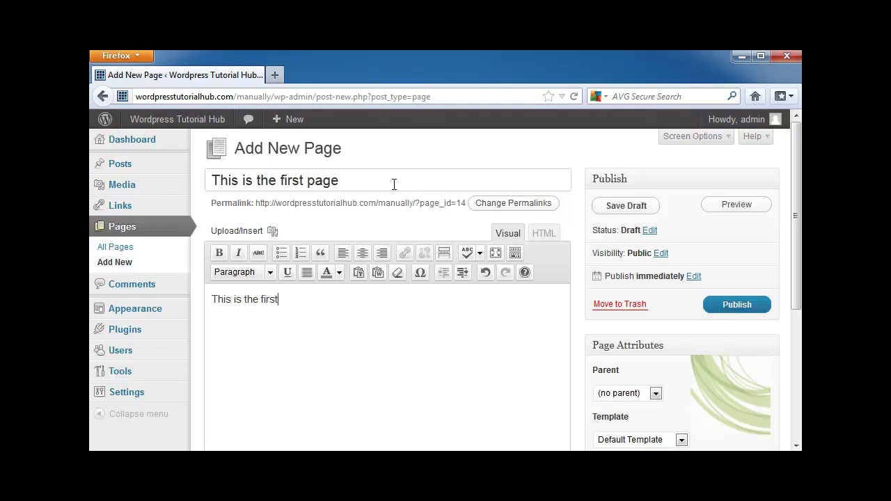
text(published.)
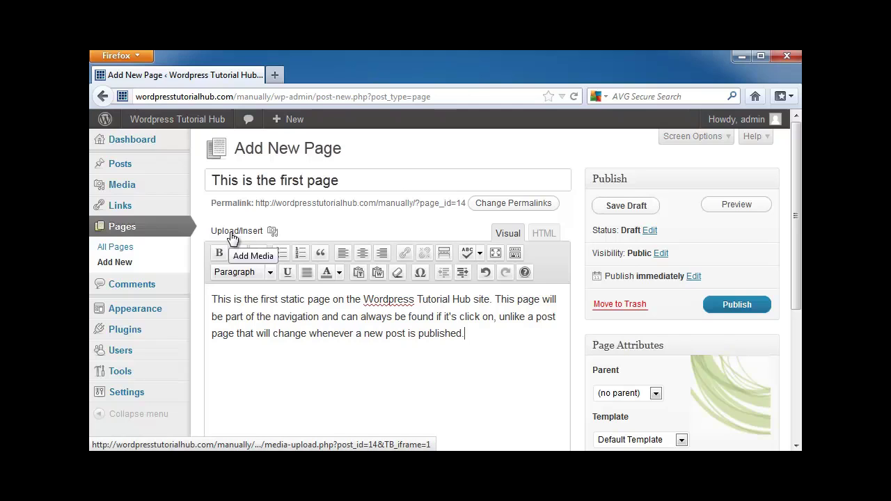
click(736, 205)
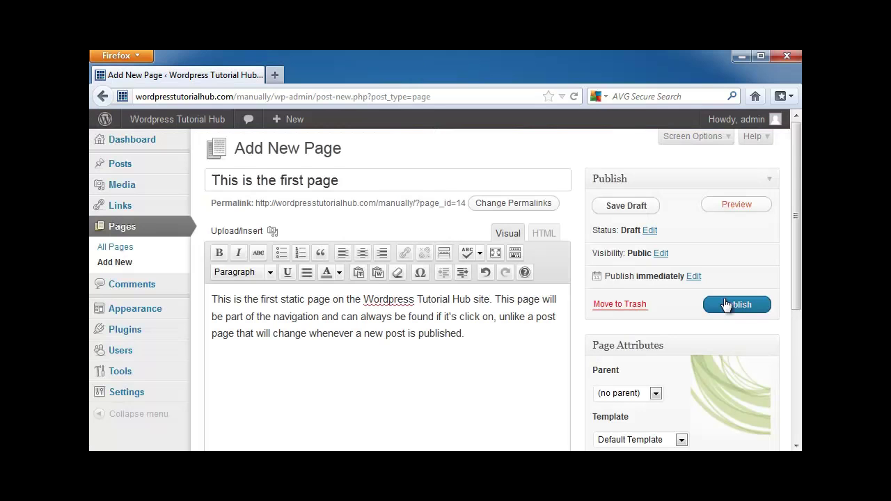
Make Sample Page the parent of the new page.
scroll(729, 369, down, 4)
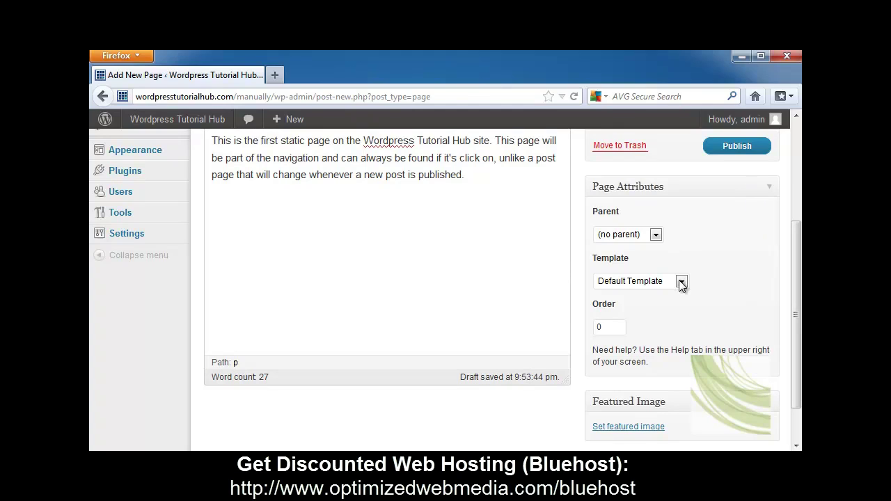
click(655, 235)
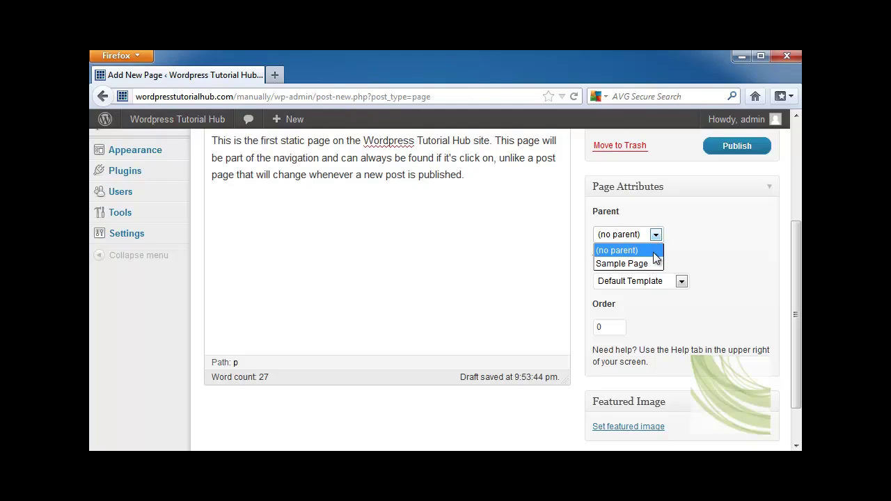
click(654, 267)
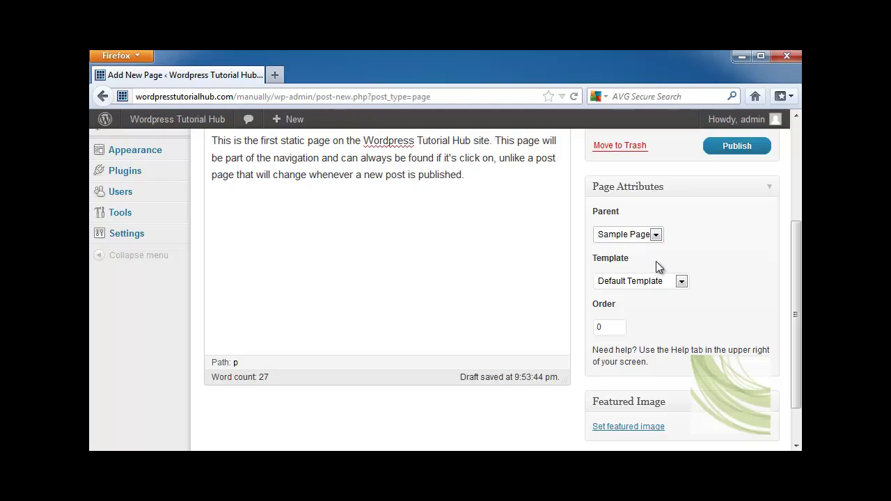
Apply the Showcase Template and change the page order from 0 to 1.
click(683, 283)
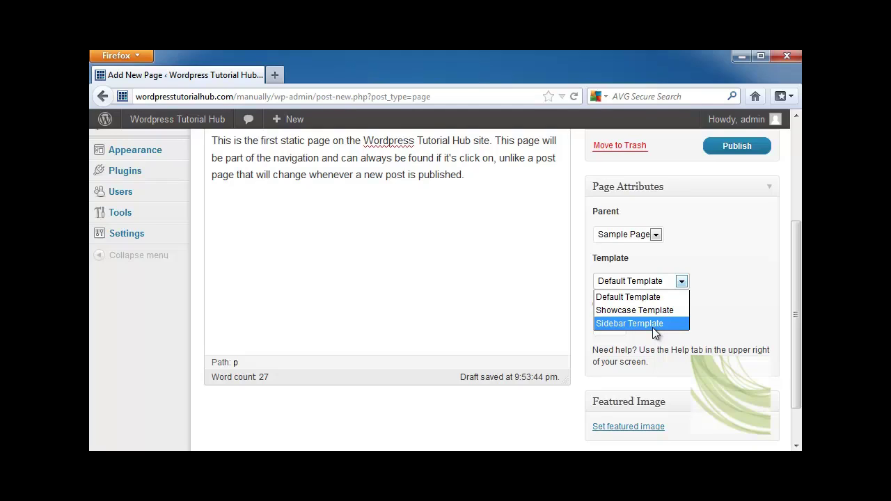
click(661, 310)
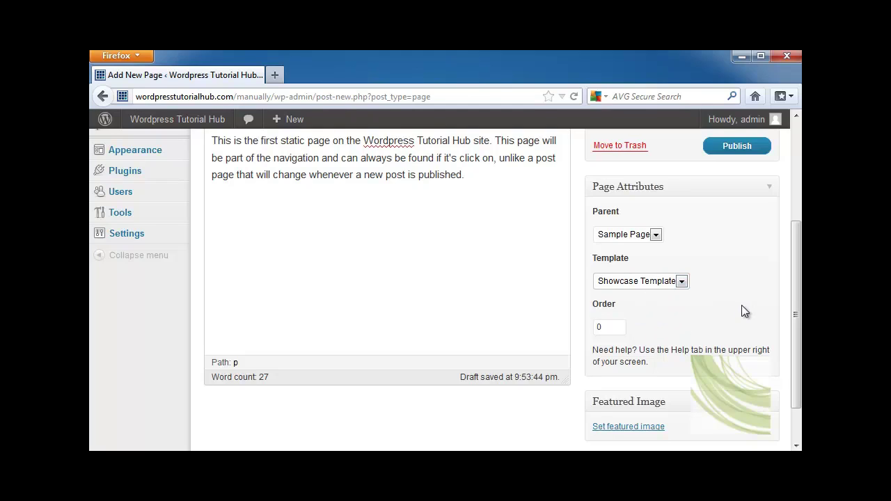
drag(603, 327, 572, 327)
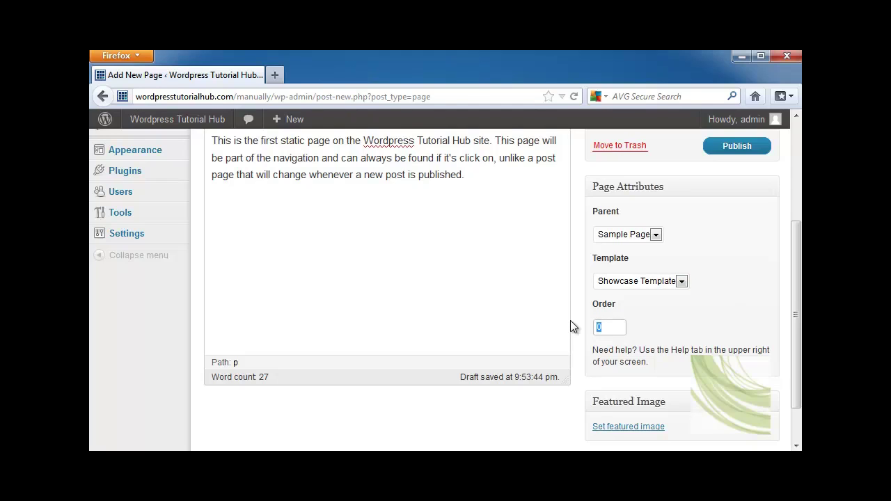
text(1)
click(757, 301)
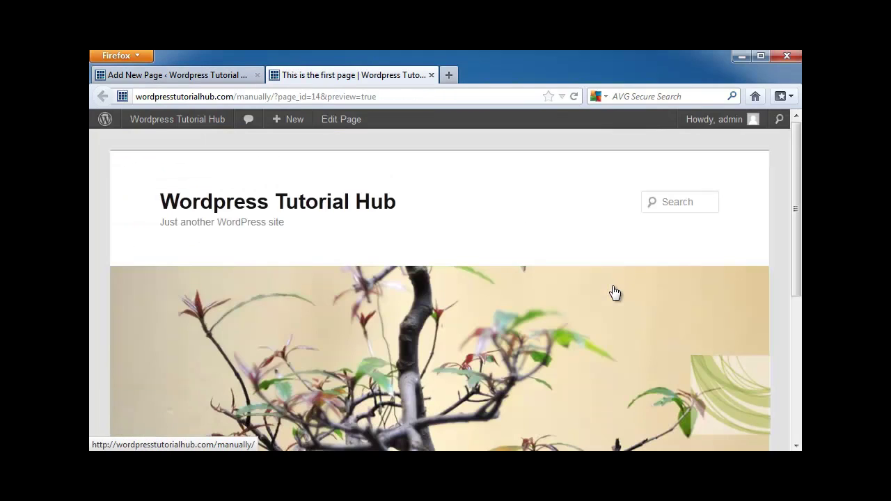
Check the preview, return to the editor and publish 'This is the first page'.
scroll(731, 298, down, 5)
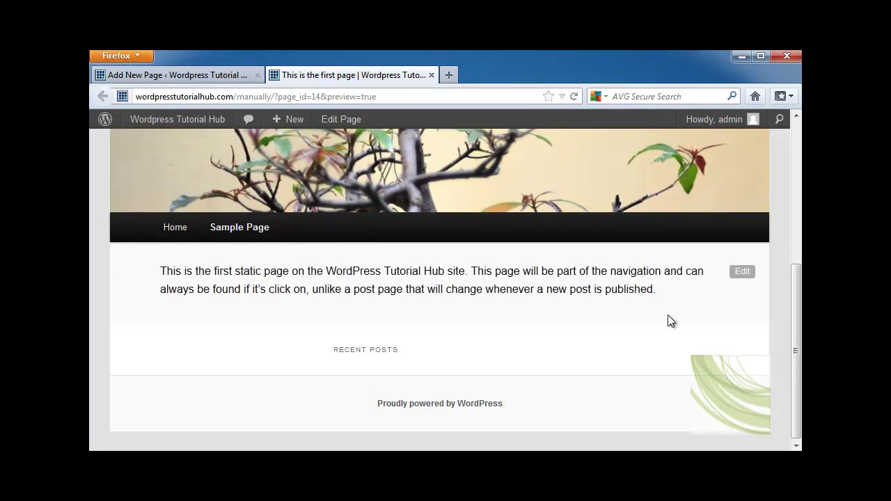
key(ctrl+Tab)
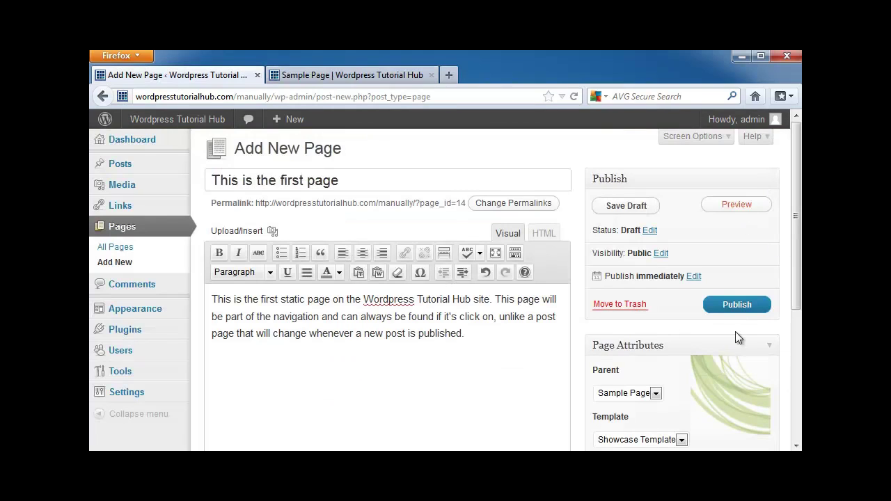
click(737, 305)
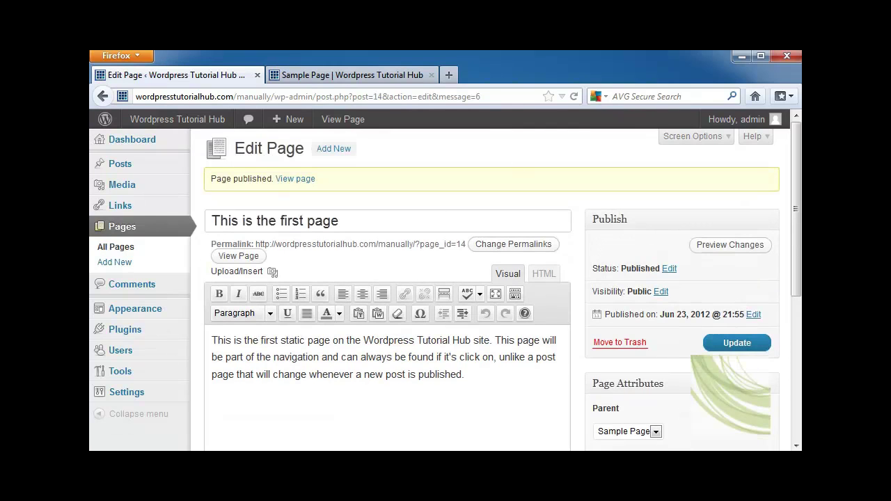
click(341, 73)
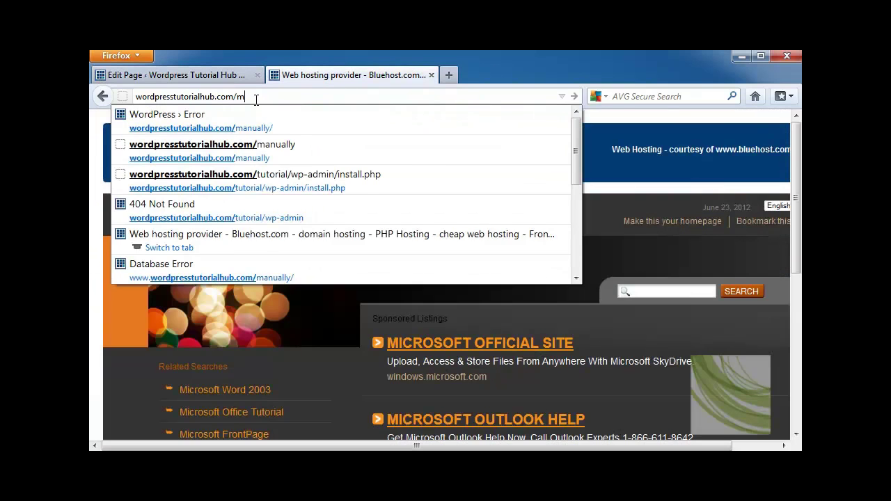
text(anually)
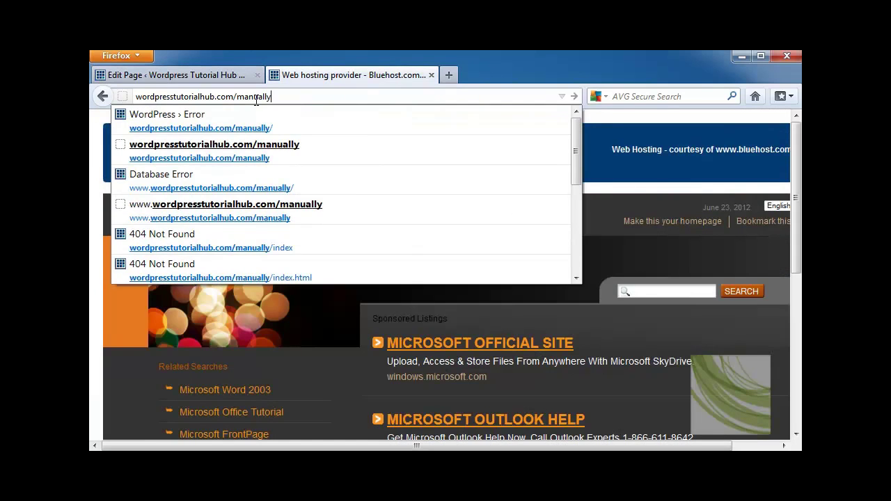
key(Return)
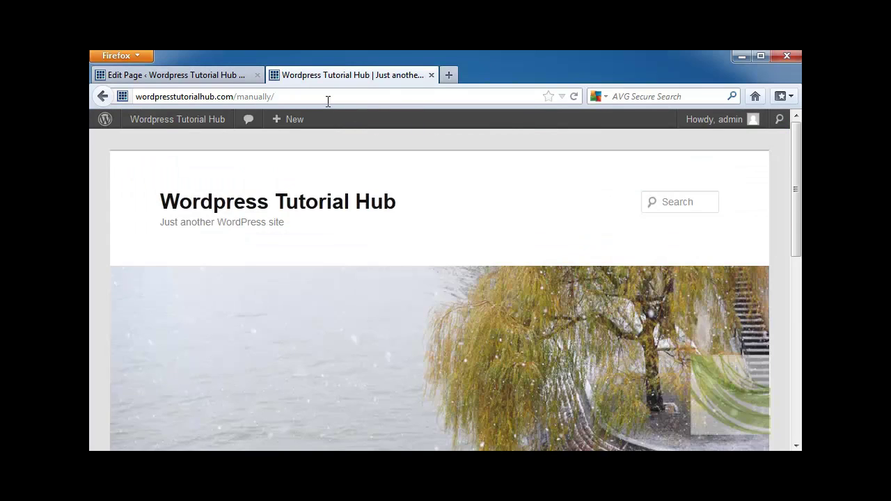
scroll(528, 232, down, 10)
scroll(545, 265, up, 4)
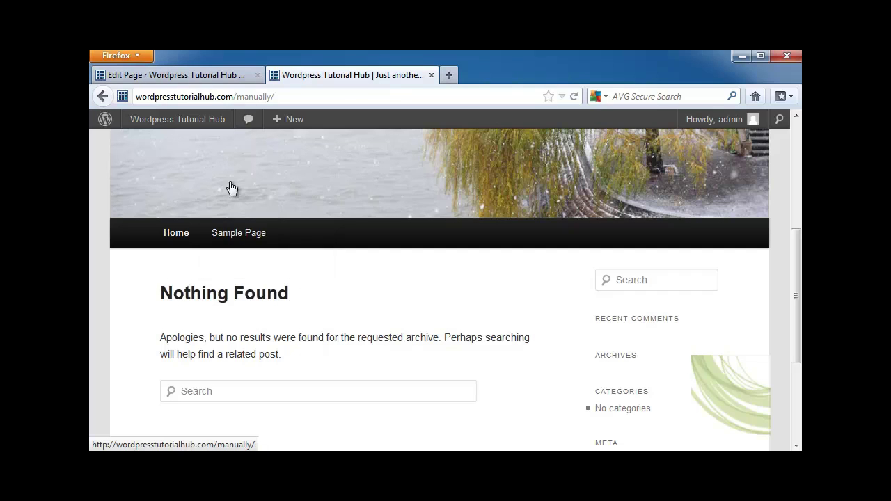
click(257, 271)
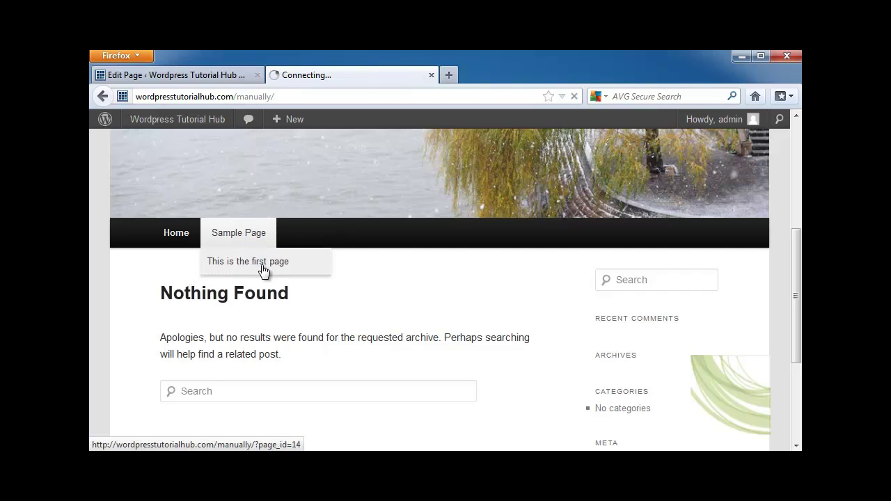
scroll(267, 271, down, 5)
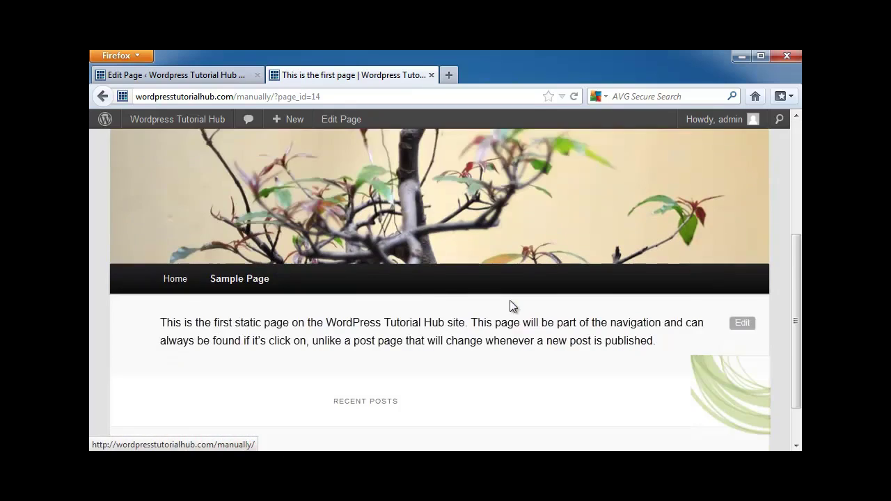
scroll(491, 306, up, 5)
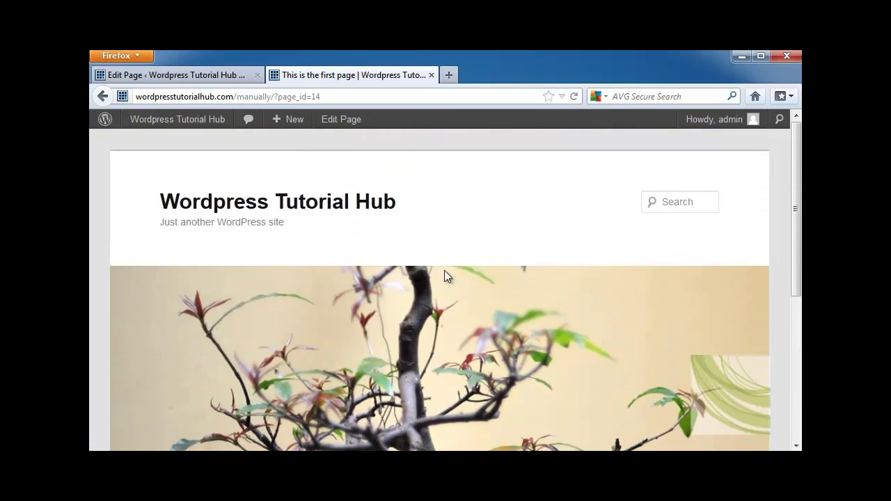
click(222, 78)
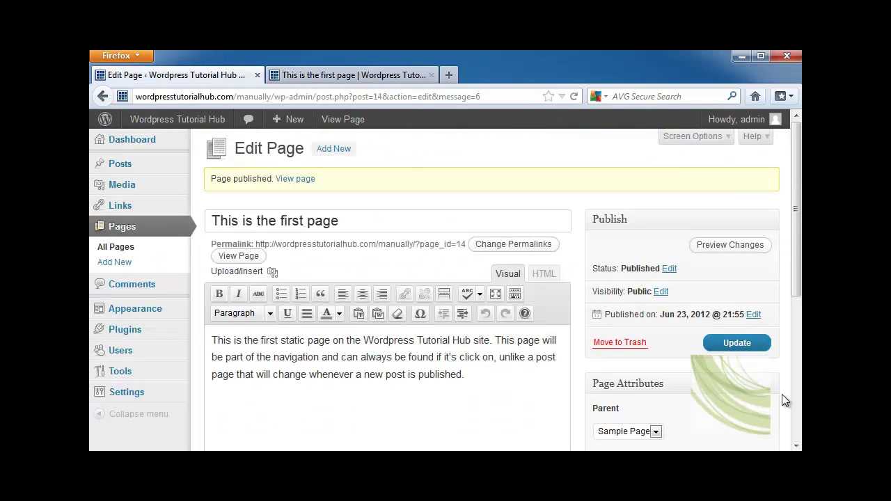
scroll(779, 394, down, 3)
scroll(778, 397, down, 3)
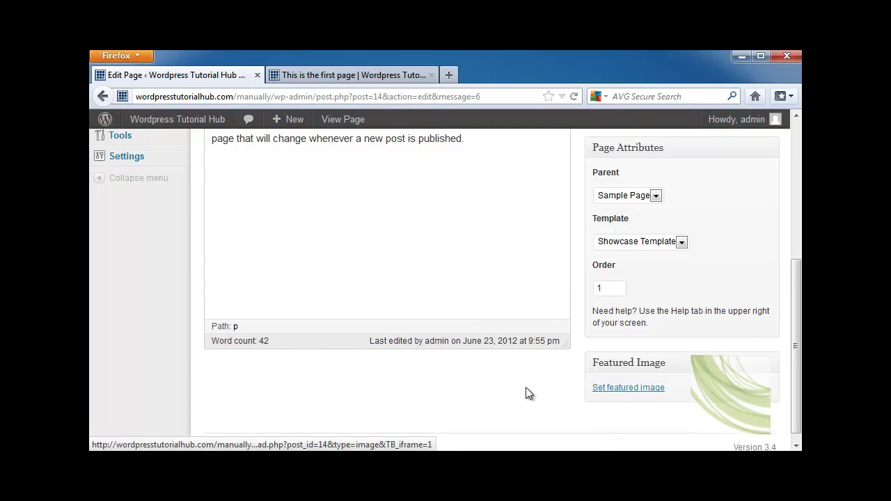
scroll(525, 392, up, 3)
Go to the All Pages list.
click(127, 230)
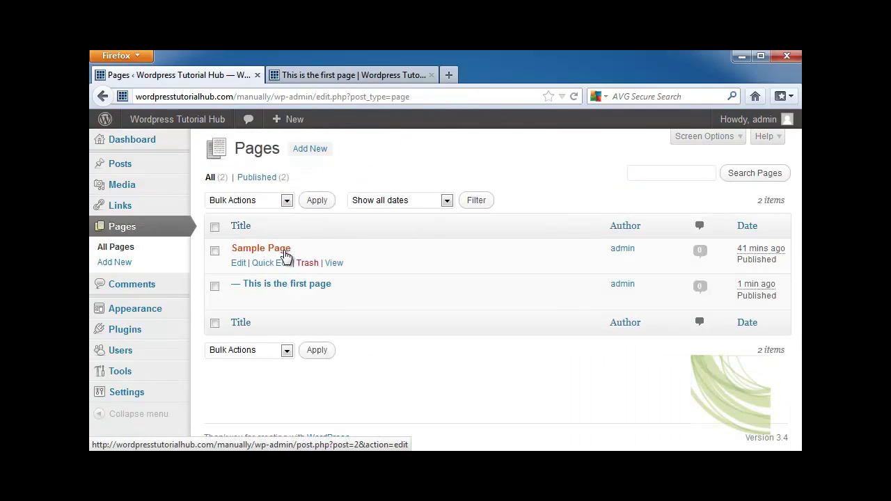
mouse_move(239, 288)
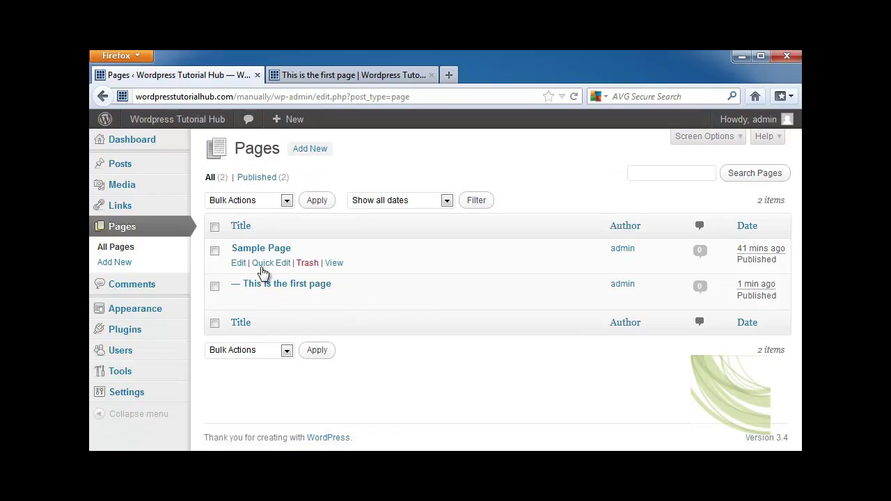
mouse_move(228, 258)
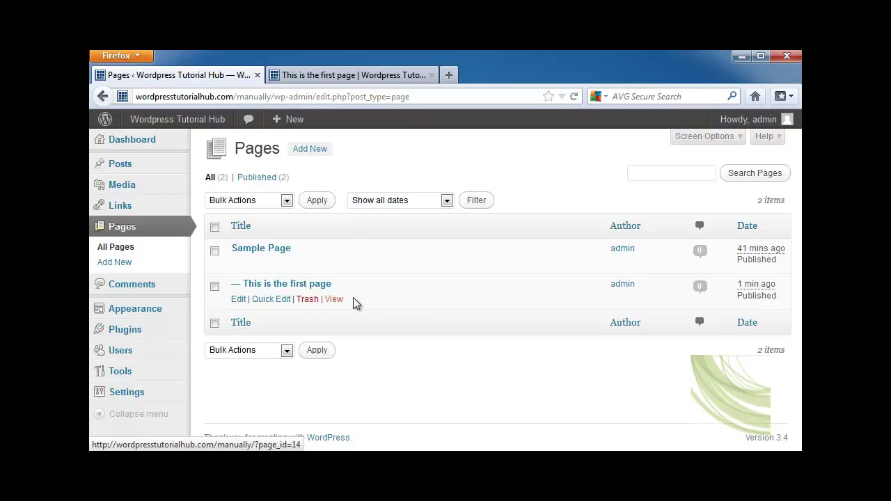
Tick both pages and inspect the Bulk Actions and date filter menus without changing anything.
click(214, 251)
click(214, 286)
click(286, 200)
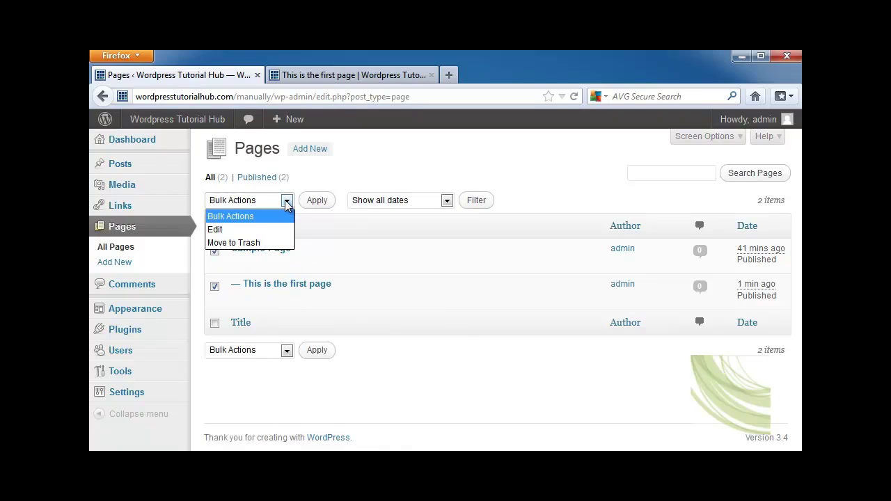
click(380, 157)
click(448, 202)
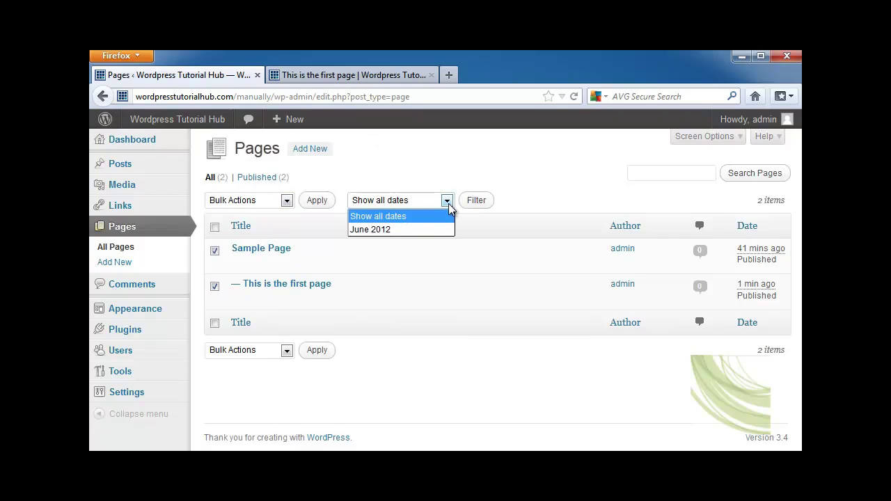
click(451, 197)
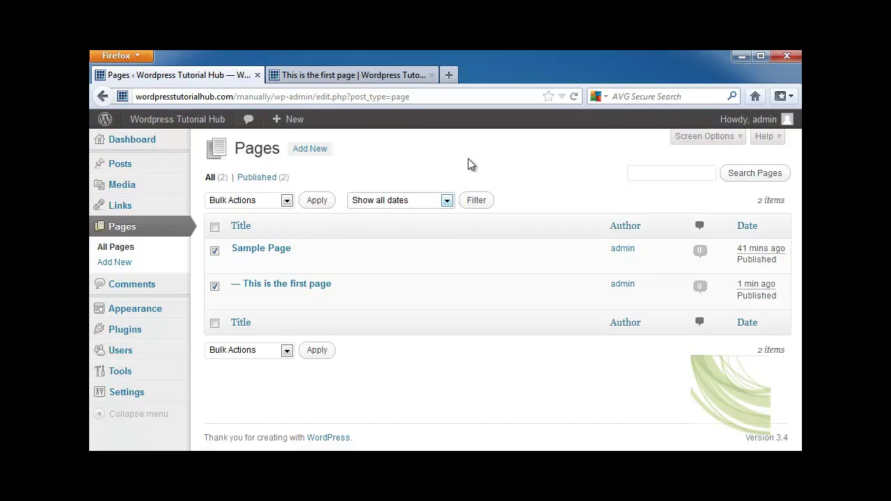